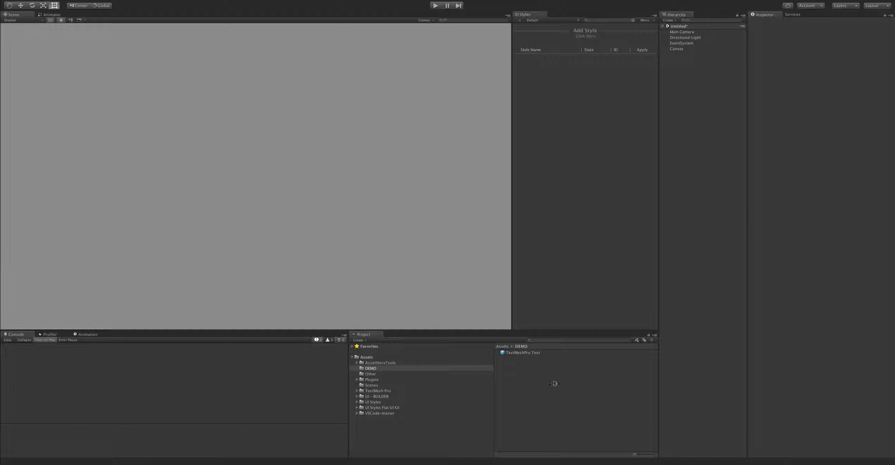
- Select the TextMeshPro Text prefab in the DEMO folder and collapse its Rect Transform component
left_click(544, 352)
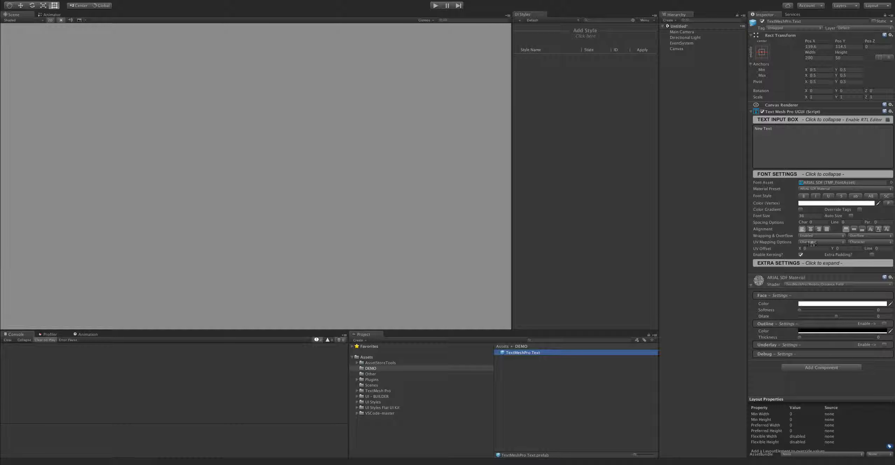
left_click(801, 36)
left_click(800, 50)
left_click(801, 49)
left_click_drag(800, 49, 800, 71)
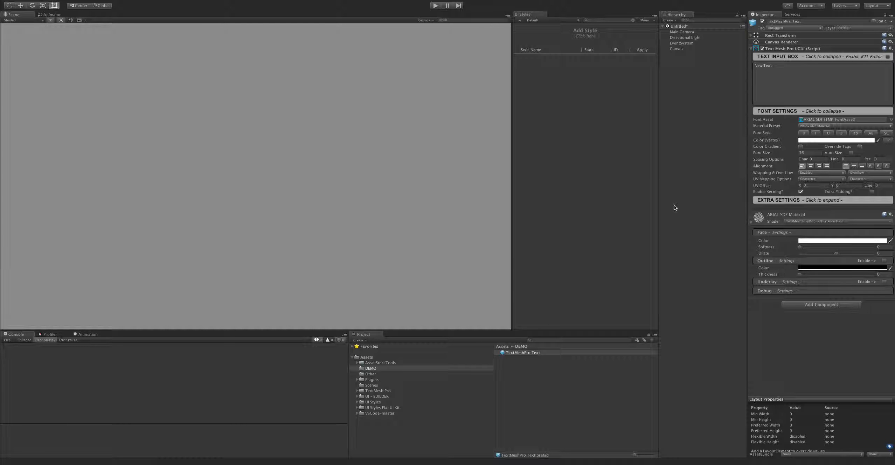
- Add a new Button style and expand it to show its components
left_click(590, 36)
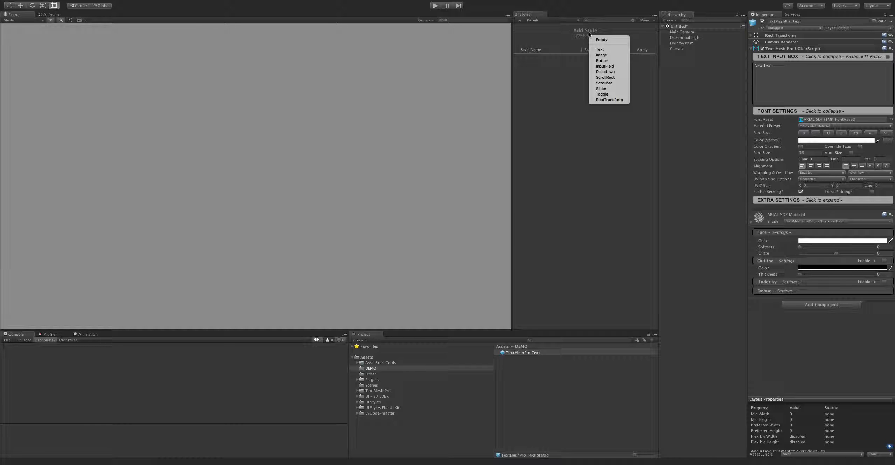
left_click(615, 61)
left_click(643, 67)
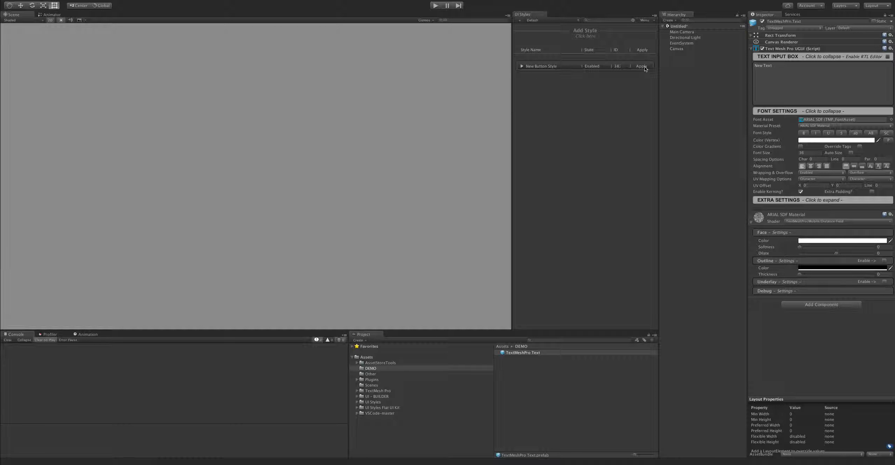
left_click(555, 66)
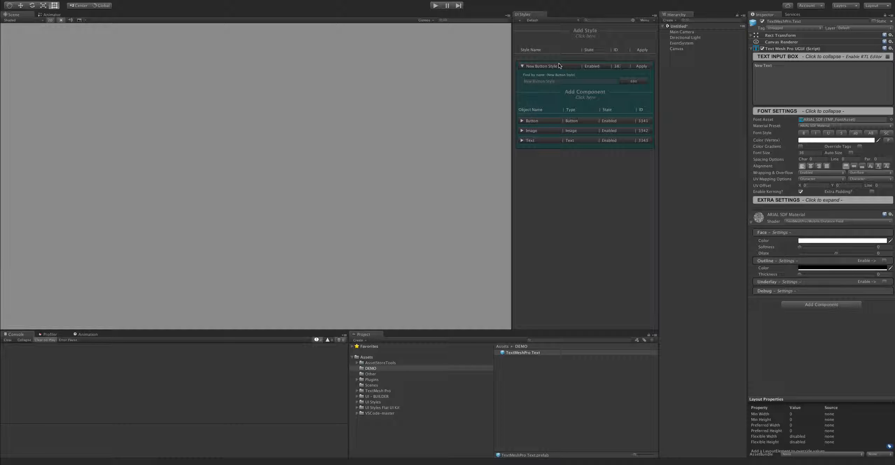
- Create an object from New Button Style in the canvas and move it higher in the scene
right_click(563, 70)
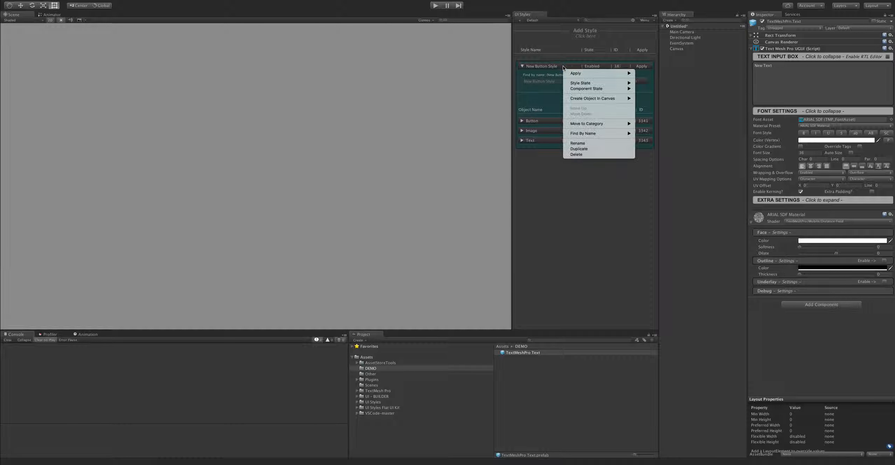
mouse_move(622, 99)
left_click(649, 108)
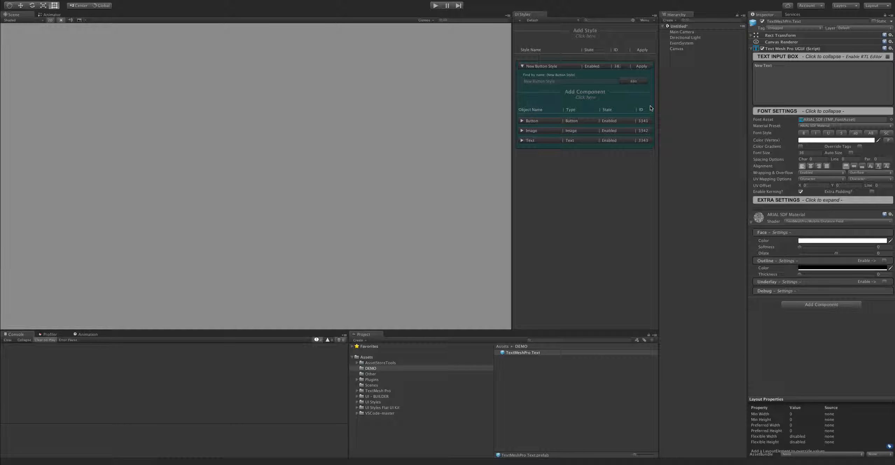
left_click_drag(284, 232, 391, 112)
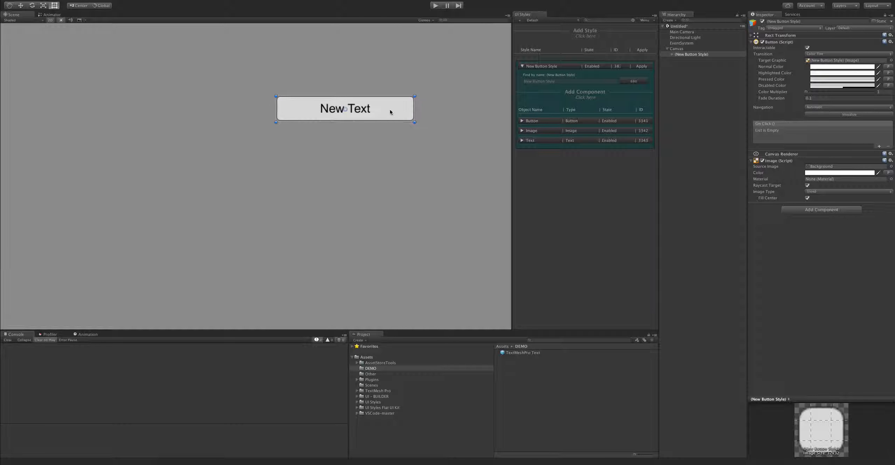
- Delete the Text component from New Button Style
left_click(554, 142)
left_click(553, 141)
right_click(553, 142)
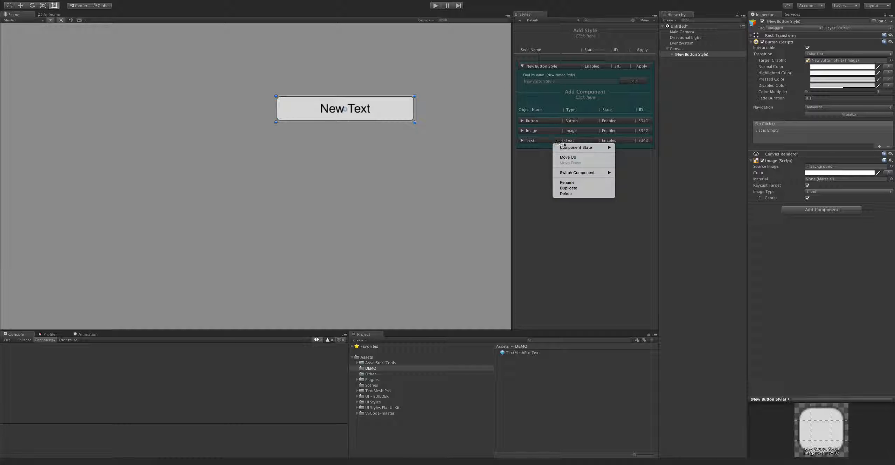
left_click(575, 193)
left_click(492, 141)
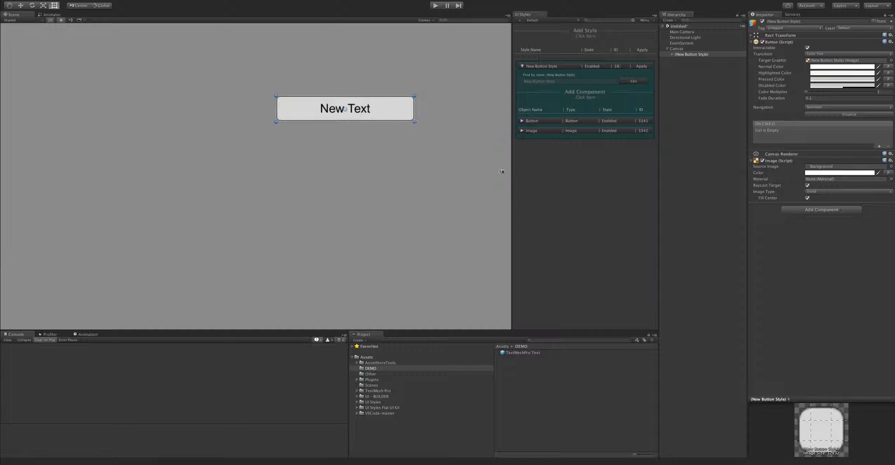
- Add a Custom component to New Button Style and rename it Text
left_click(591, 99)
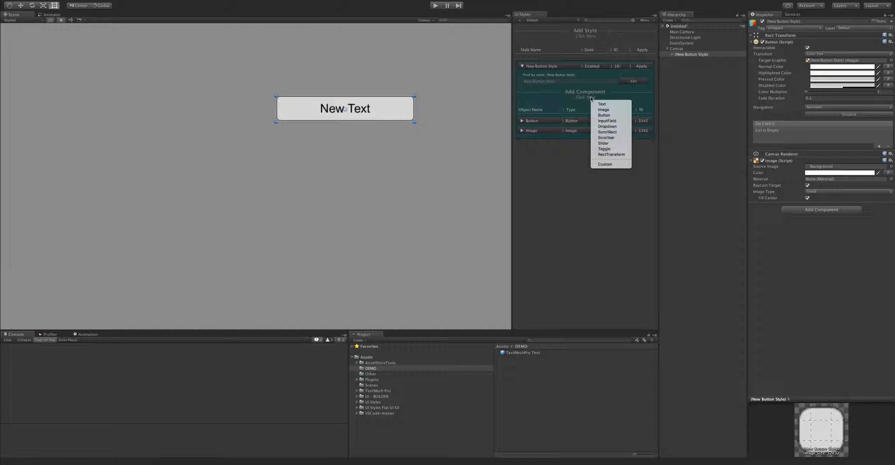
left_click(606, 164)
left_click(560, 142)
right_click(554, 142)
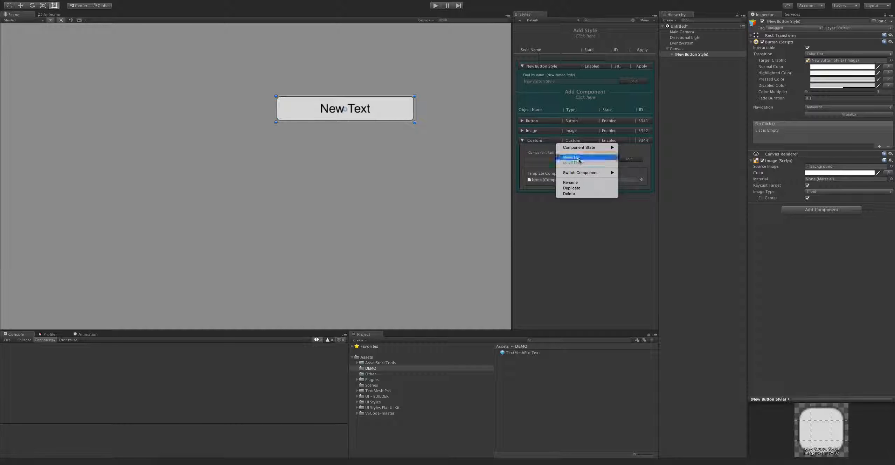
left_click(575, 184)
type("Text")
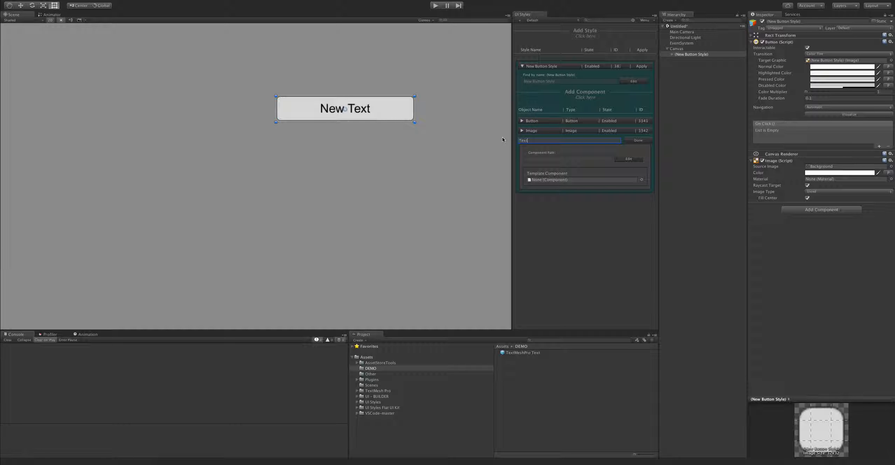
left_click(639, 140)
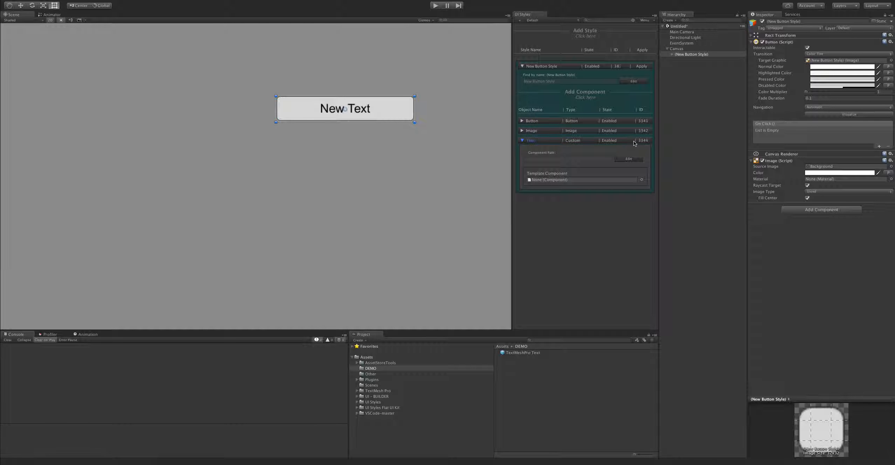
- Nudge the canvas button up and delete its Text child object from the hierarchy
left_click(689, 54)
left_click(672, 54)
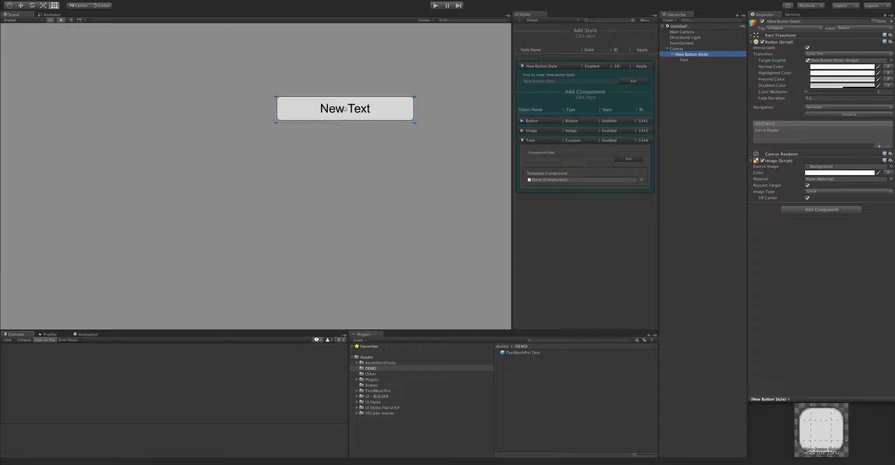
left_click_drag(380, 106, 388, 90)
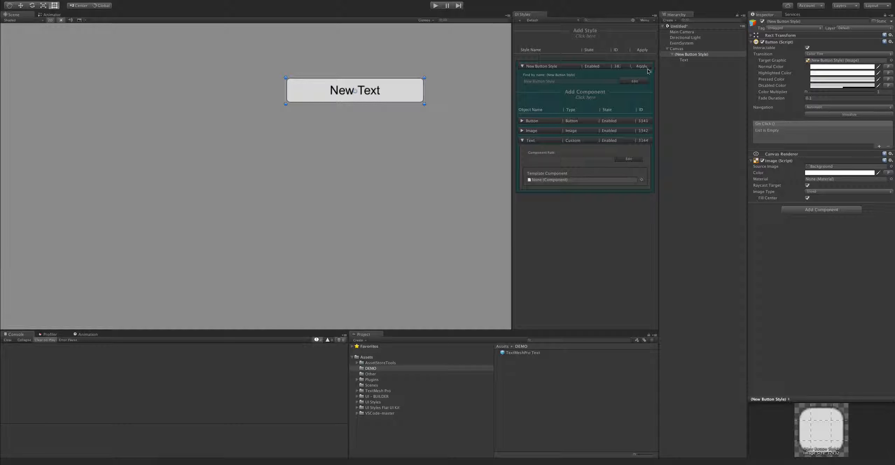
left_click(687, 61)
key("Delete")
- Add a TextMeshPro Text object as a child of the canvas button
left_click(689, 55)
right_click(693, 55)
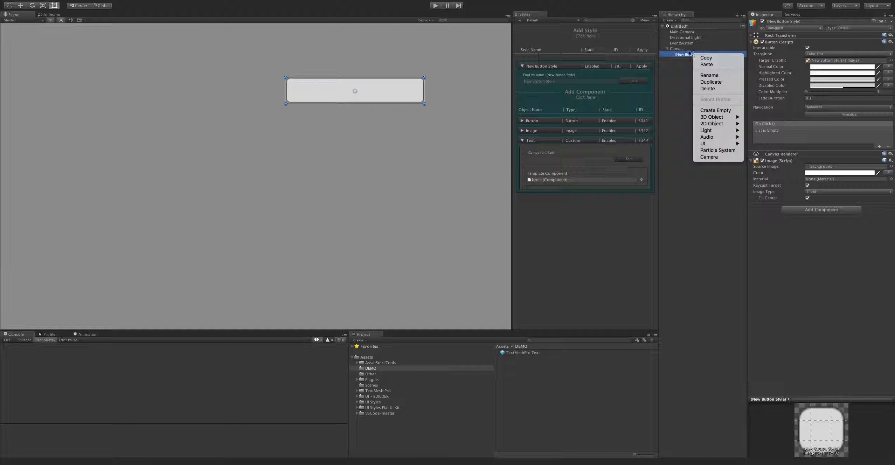
mouse_move(706, 144)
left_click(773, 157)
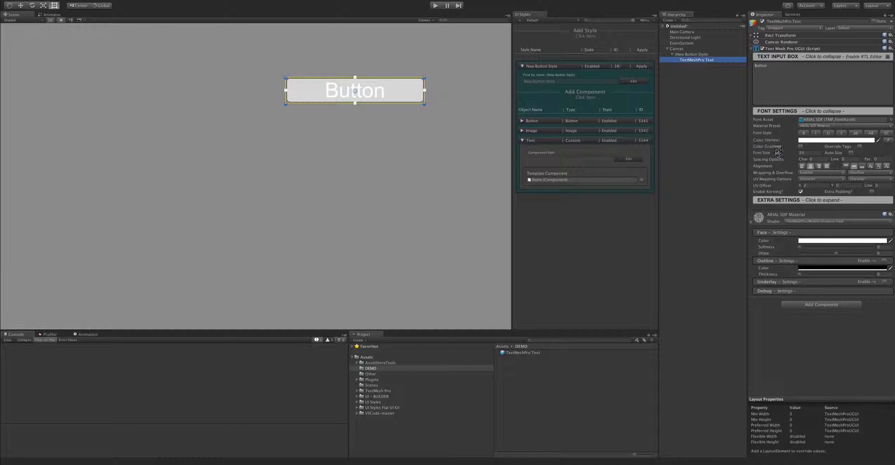
key("q")
left_click_drag(367, 95, 356, 131)
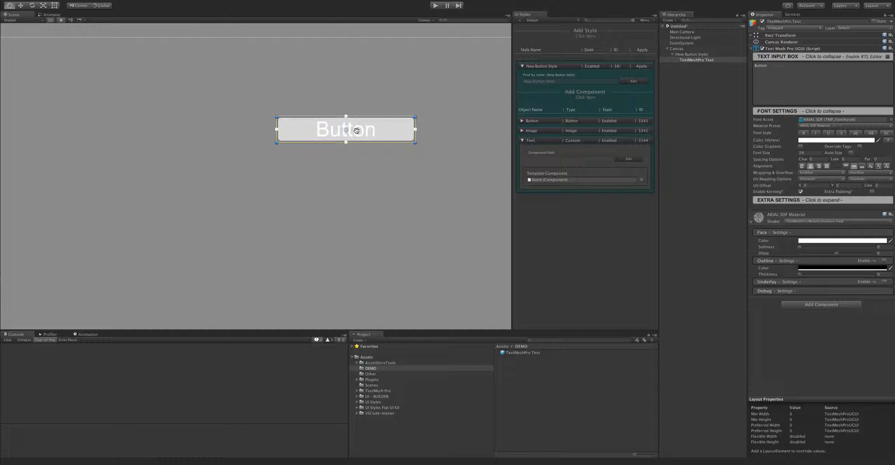
scroll(357, 130, "up", 3)
scroll(357, 130, "down", 2)
key("t")
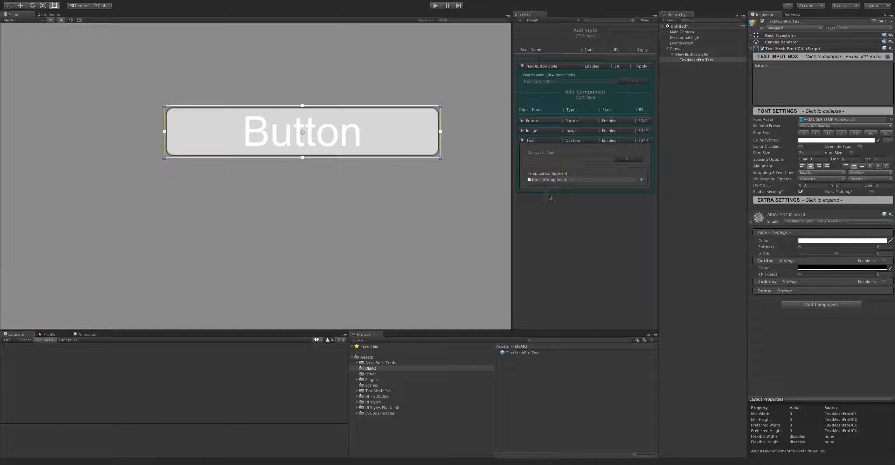
- Try to assign the TextMeshPro Text prefab itself as the template of the custom Text component
left_click(528, 354)
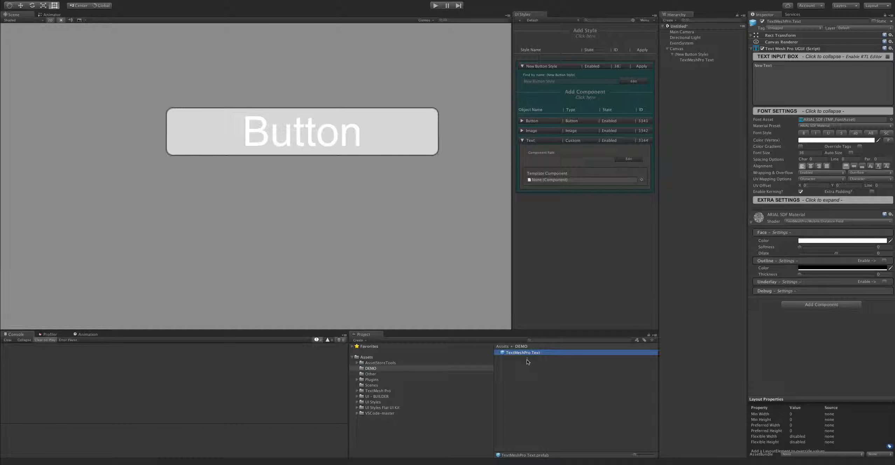
left_click_drag(529, 357, 557, 183)
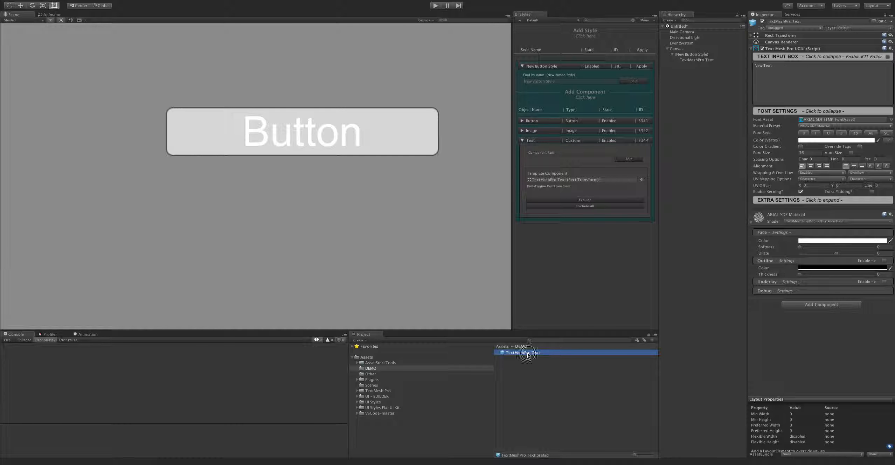
left_click_drag(527, 353, 558, 182)
left_click(531, 181)
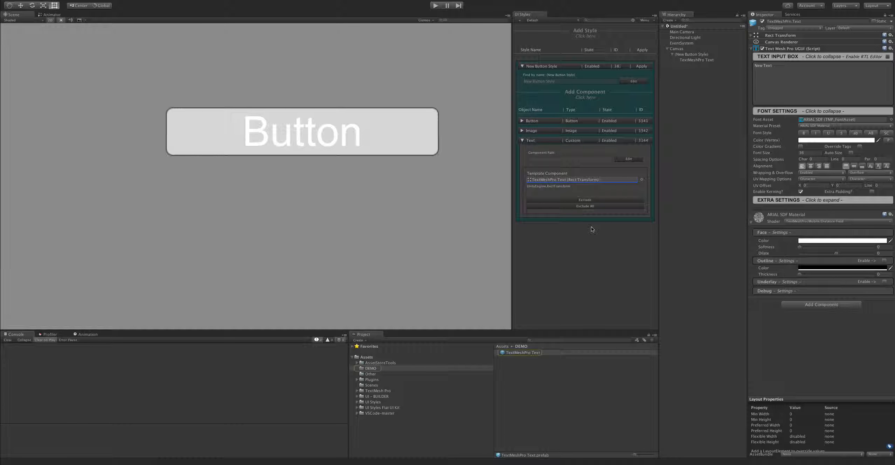
left_click(588, 96)
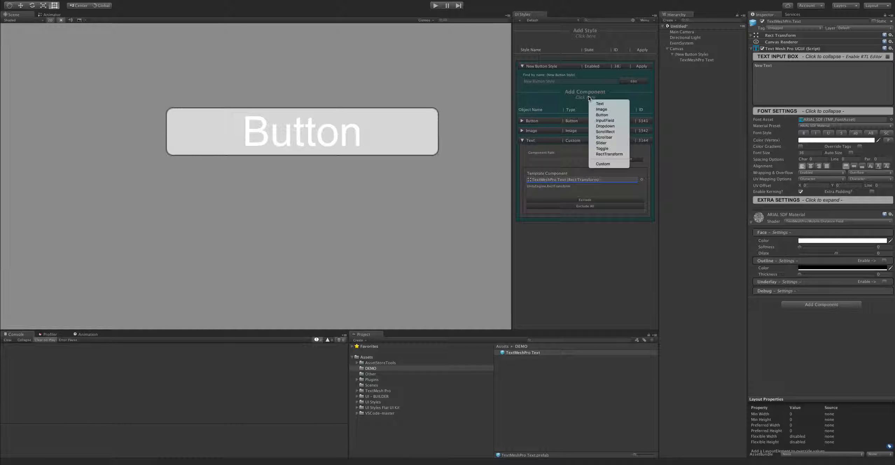
left_click(611, 155)
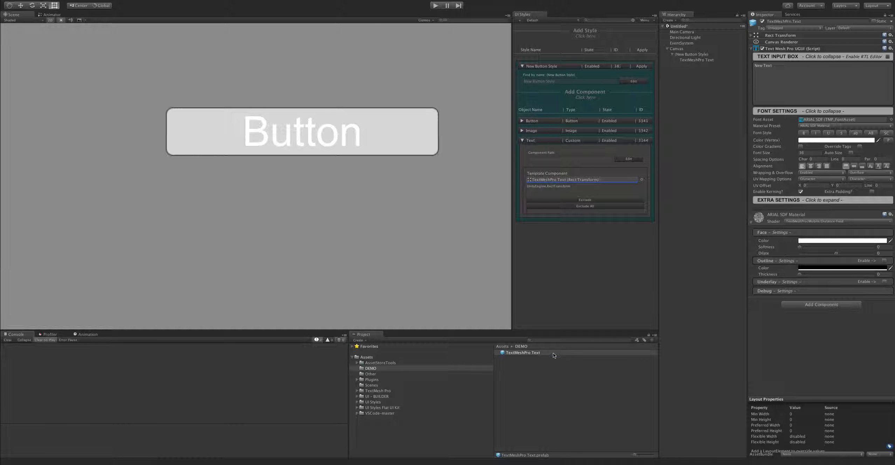
- Set the custom Text's template to the prefab's Text Mesh Pro UGUI component and its component path to the button's TextMeshPro Text child
left_click(540, 353)
left_click_drag(541, 353, 562, 181)
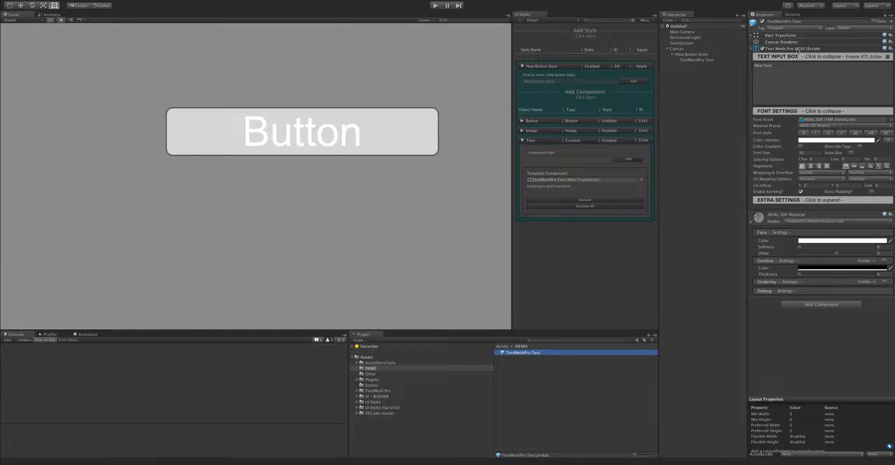
left_click_drag(797, 51, 598, 180)
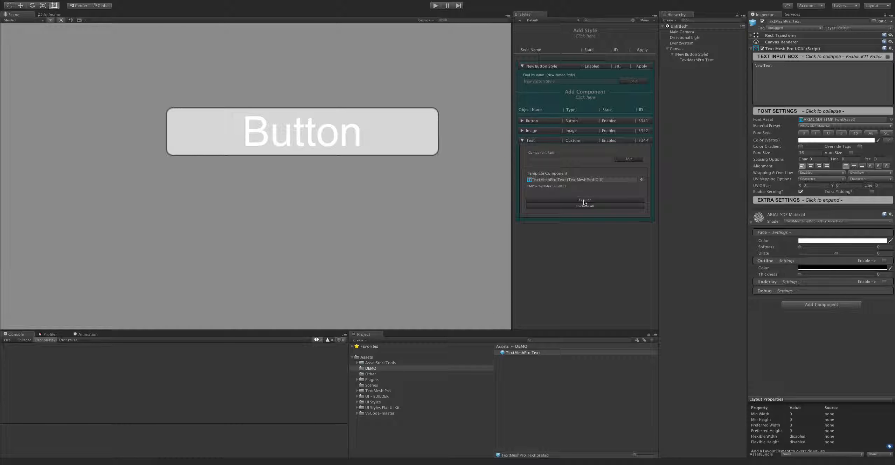
left_click(693, 60)
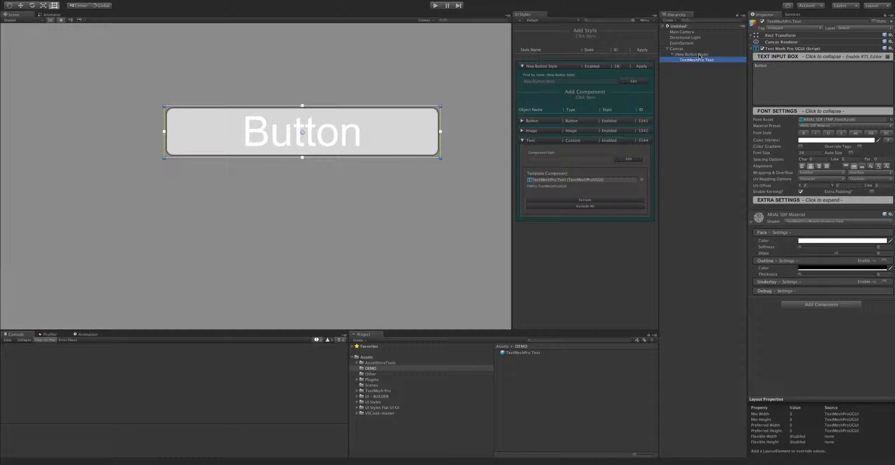
left_click_drag(707, 62, 558, 159)
- Look through the list of TextMeshPro properties that can be excluded from the custom Text component
left_click(613, 200)
scroll(642, 259, "down", 15)
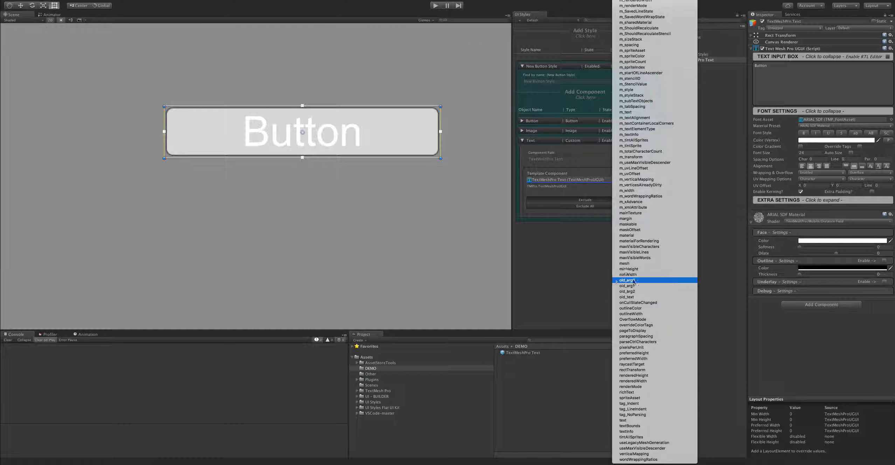
scroll(691, 300, "up", 15)
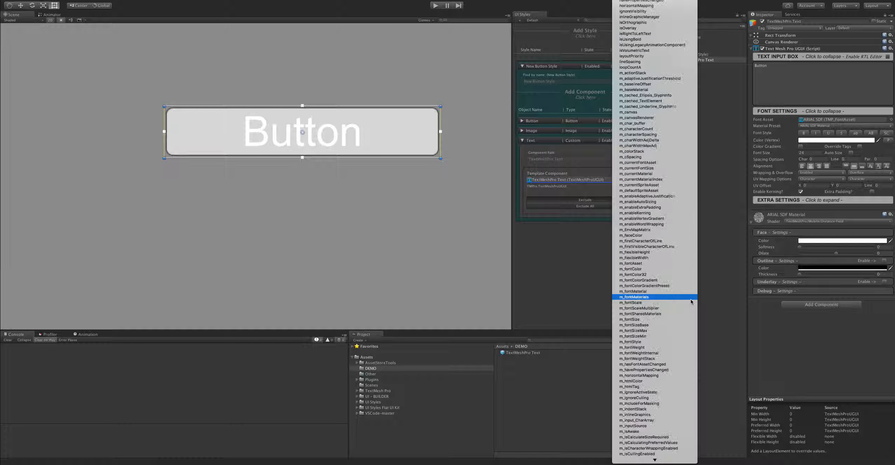
scroll(685, 86, "down", 10)
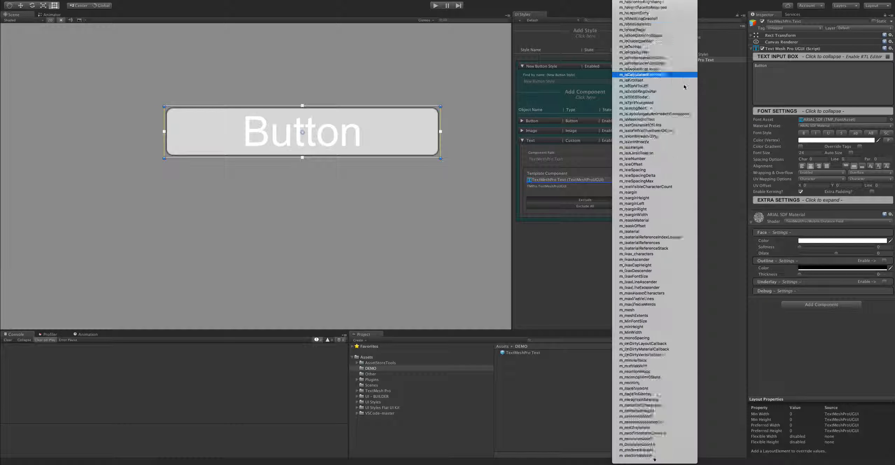
scroll(685, 86, "up", 10)
left_click(584, 264)
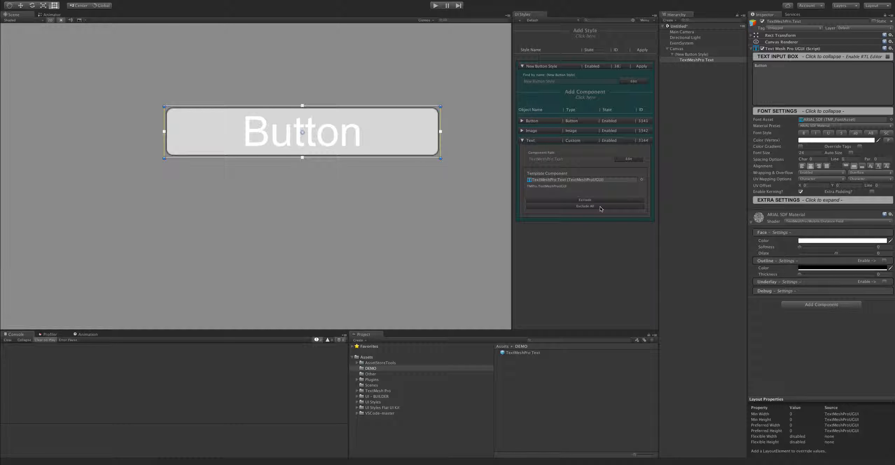
- Exclude all template properties from the custom Text component and review the exclusion list
left_click(600, 207)
scroll(637, 254, "down", 10)
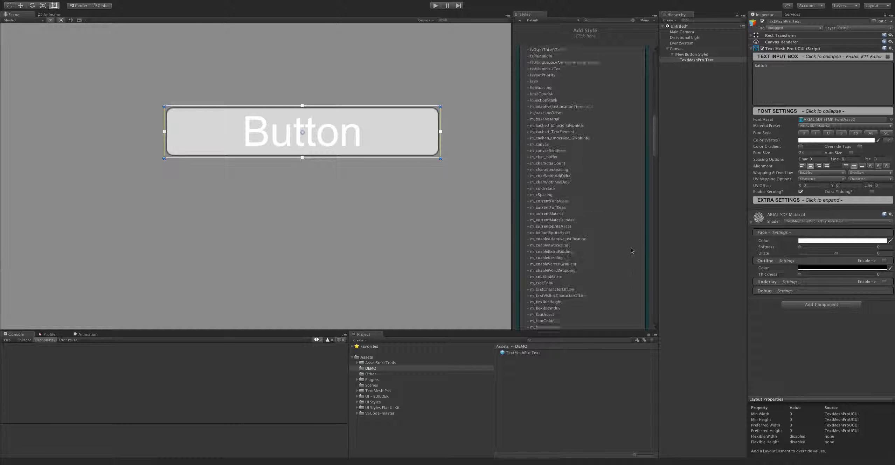
scroll(632, 252, "up", 10)
scroll(631, 251, "down", 15)
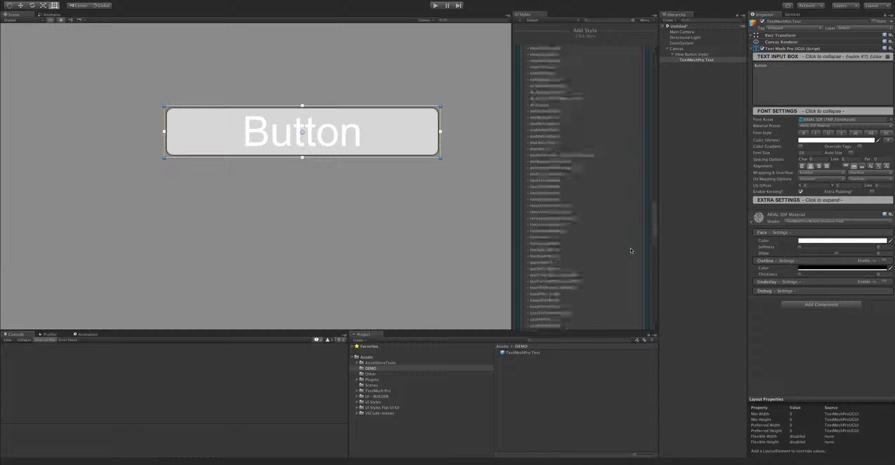
scroll(629, 251, "up", 15)
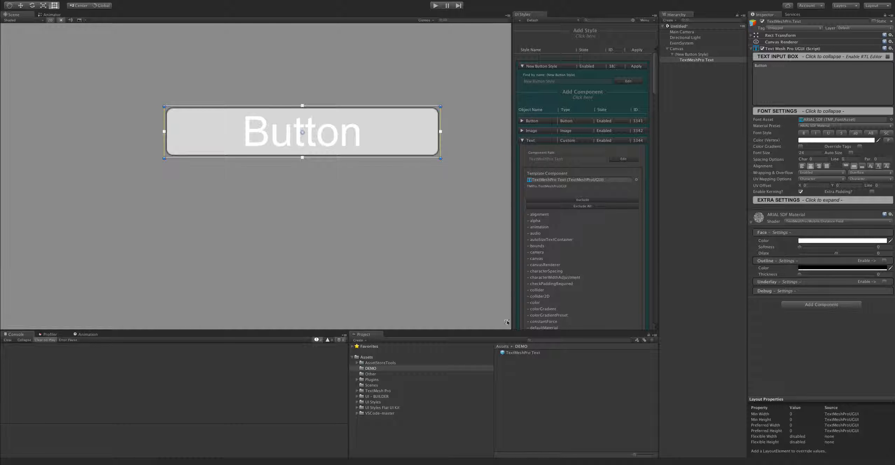
- Set the vertex color of the TextMeshPro Text prefab in the DEMO folder to red (FF0000FF)
left_click(538, 353)
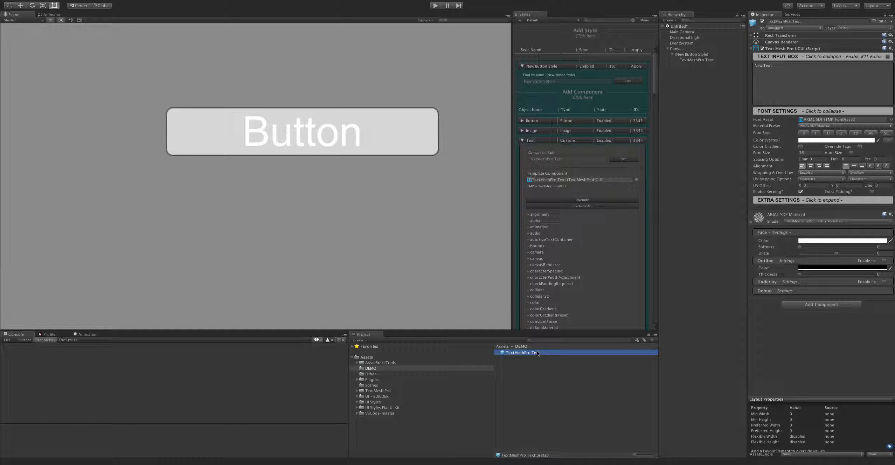
left_click(817, 140)
left_click_drag(587, 213, 603, 205)
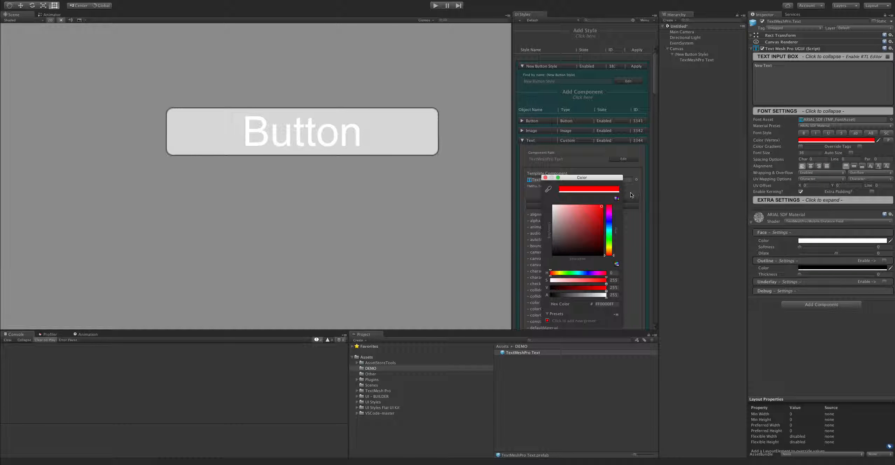
left_click(545, 178)
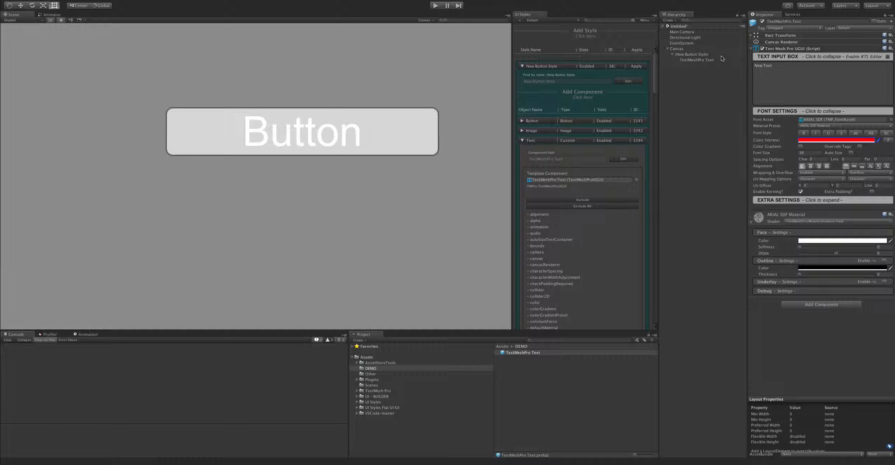
- Select the button's TextMeshPro Text child and apply New Button Style to the objects active in the scene
left_click(697, 59)
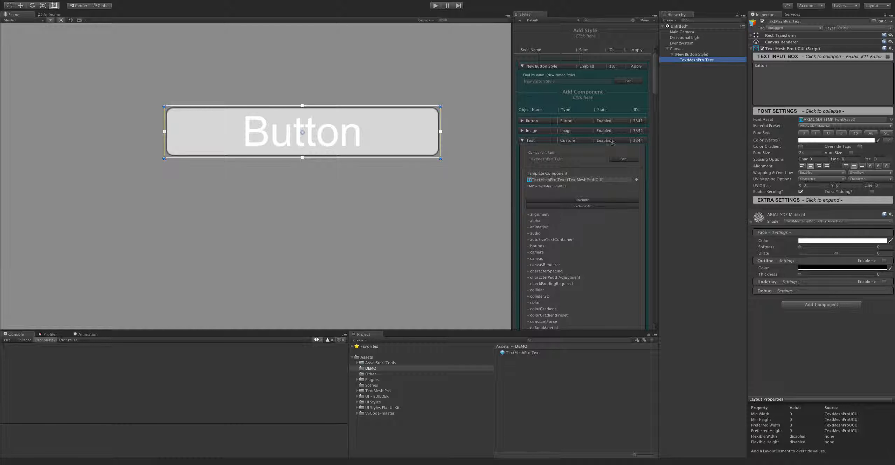
left_click(645, 87)
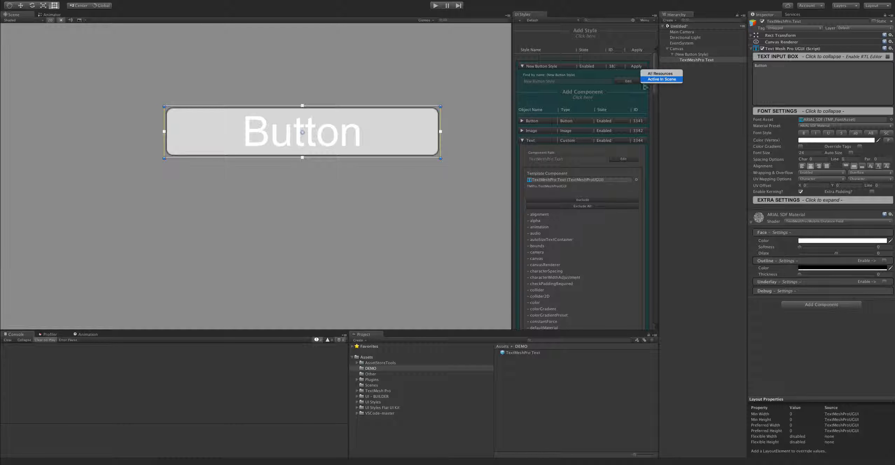
left_click(646, 81)
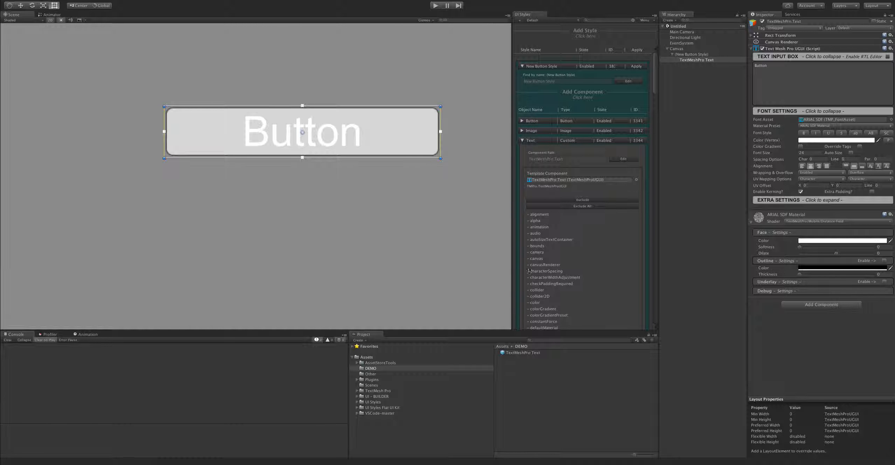
- Remove color from the custom Text component's excluded properties and reapply New Button Style to the objects active in the scene
scroll(569, 287, "down", 4)
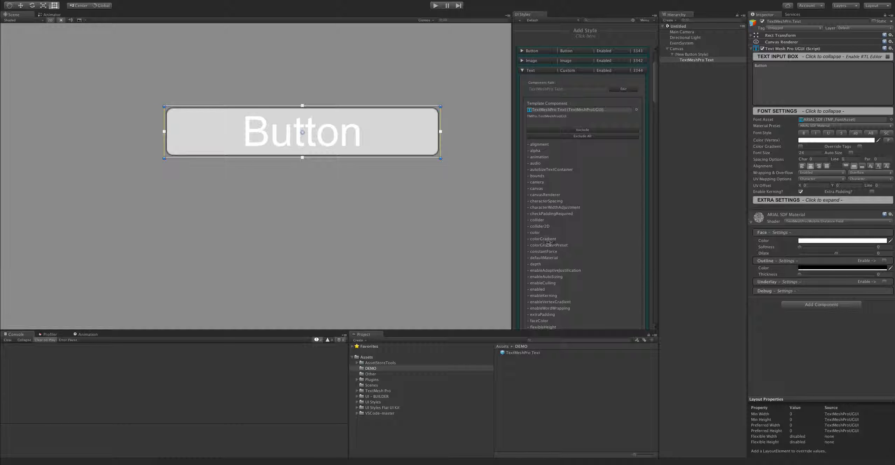
right_click(537, 235)
left_click(554, 242)
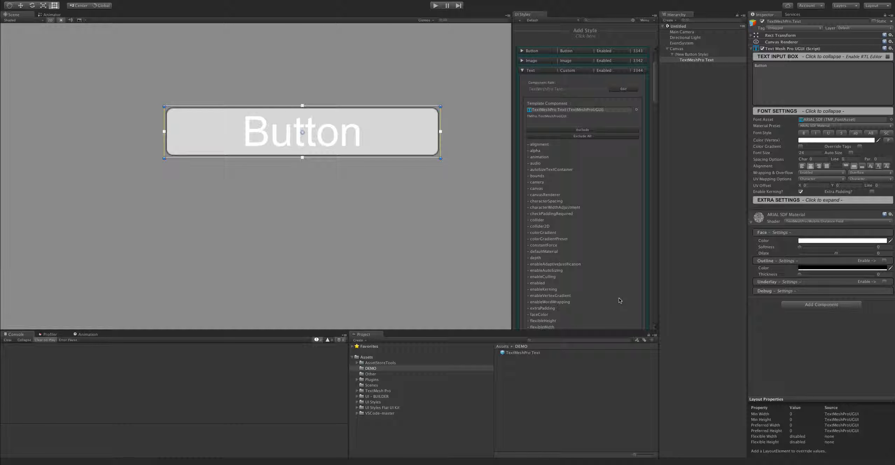
scroll(618, 301, "up", 4)
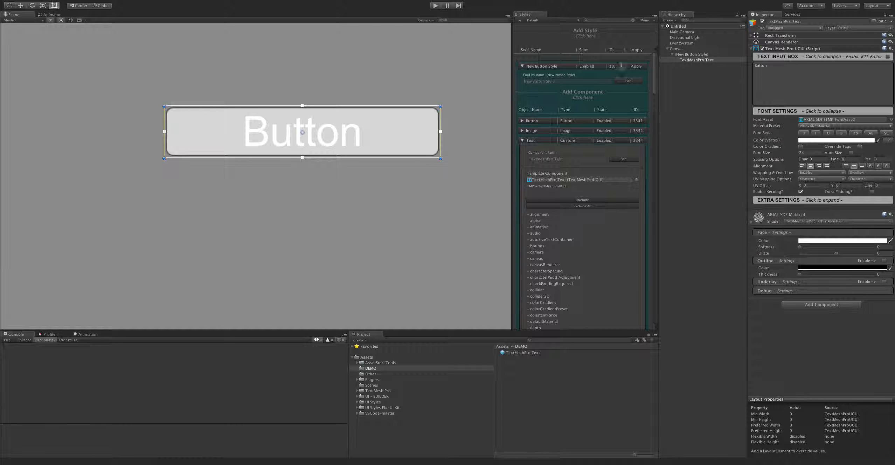
right_click(640, 71)
left_click(650, 79)
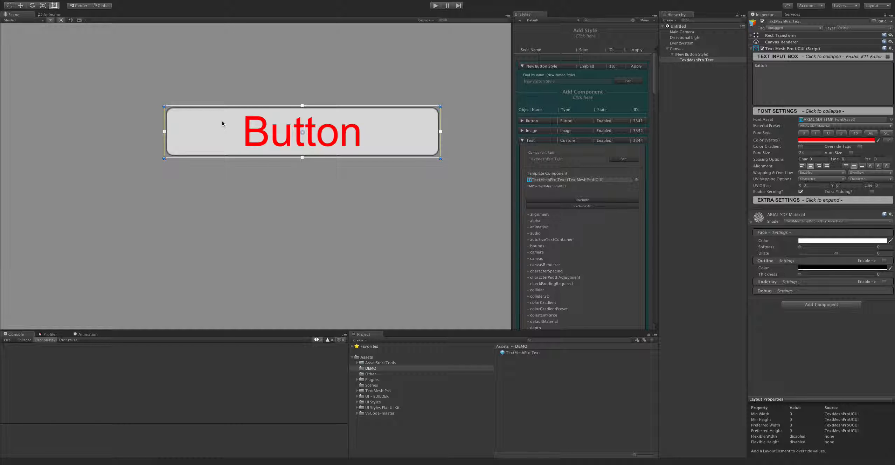
- Locate the custom Text component's template prefab in the project, starting from the root Assets folder
left_click(549, 354)
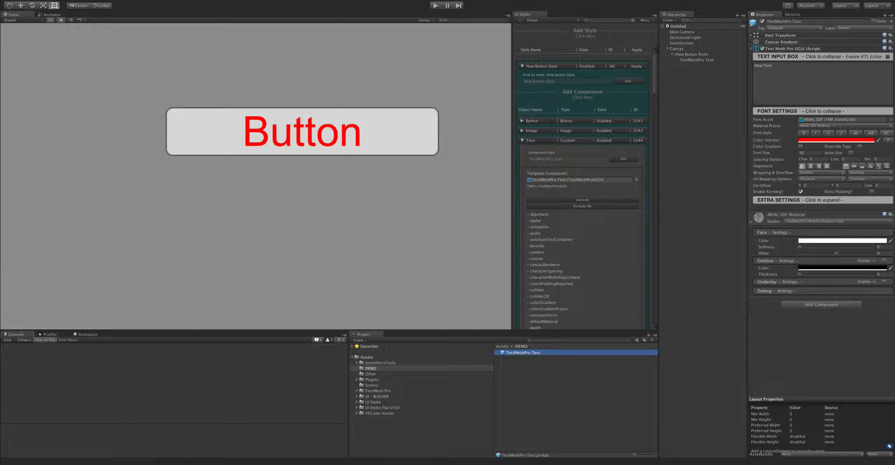
left_click(551, 139)
left_click(366, 357)
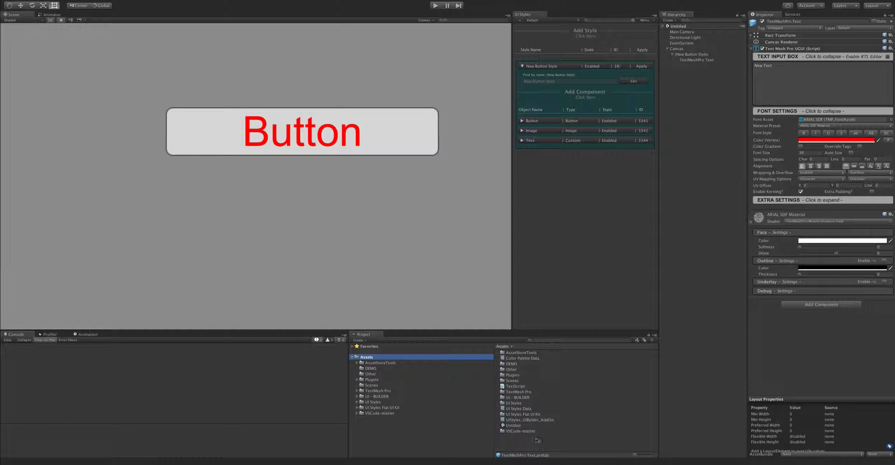
left_click(545, 140)
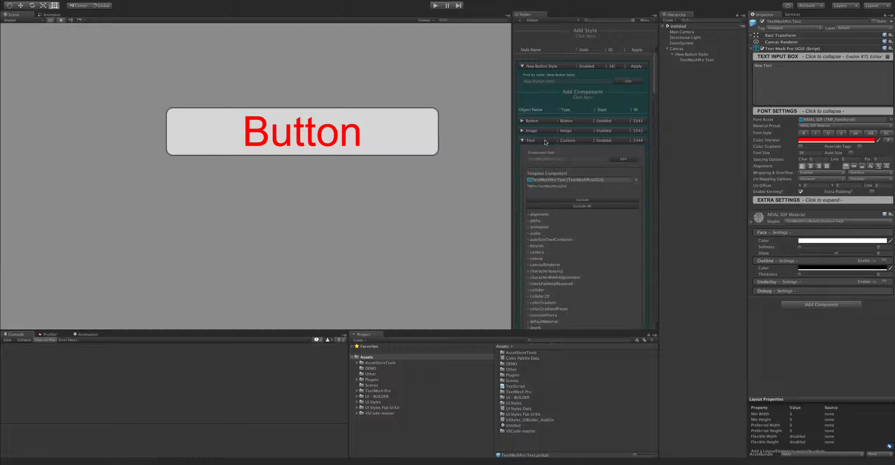
left_click(589, 180)
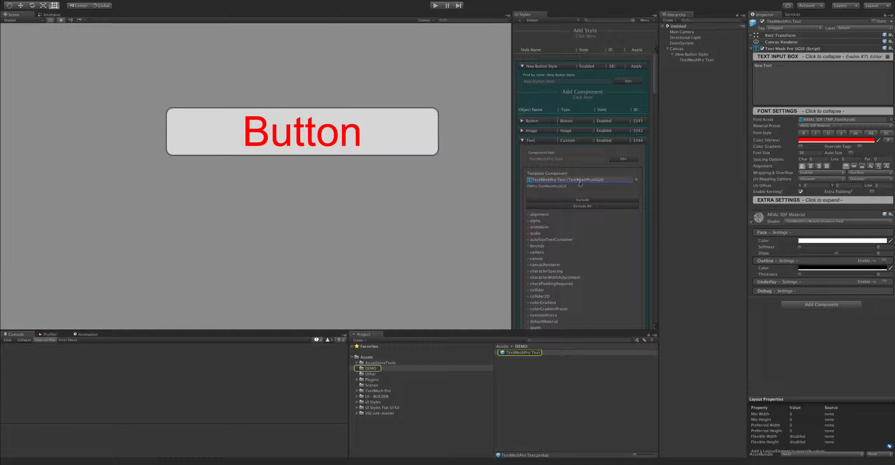
- Set the TextMeshPro Text prefab's font size to 12 and apply New Button Style to the objects active in the scene
left_click(526, 354)
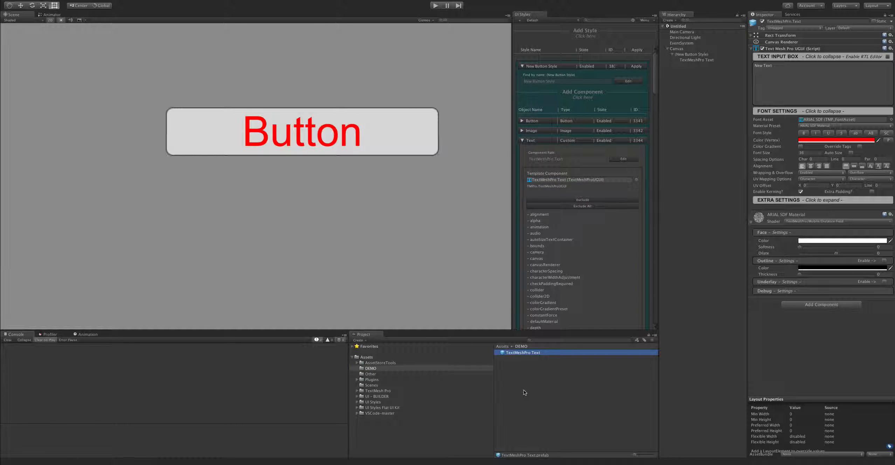
left_click(805, 153)
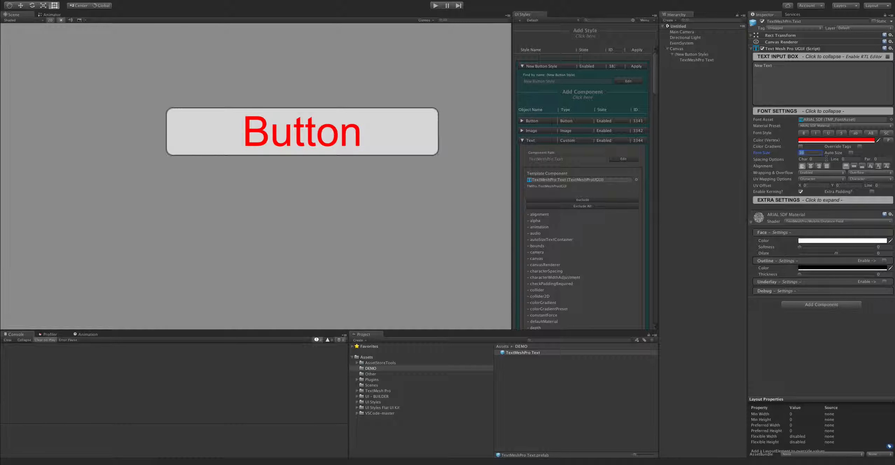
type("12")
left_click(576, 142)
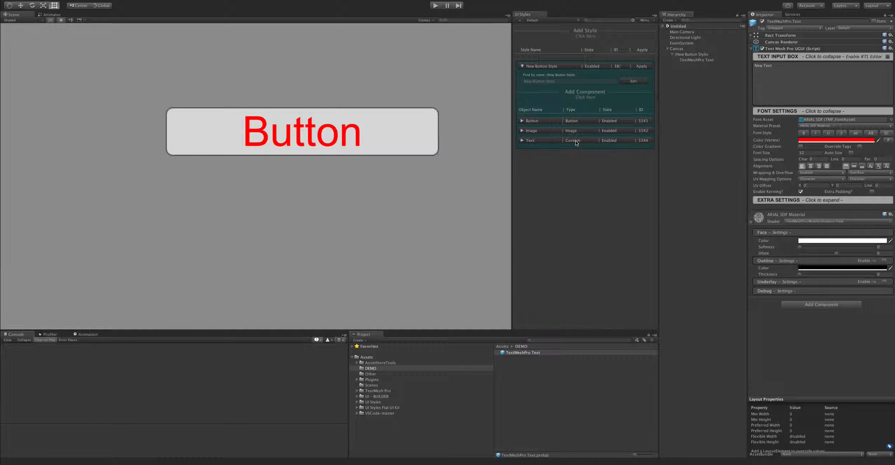
left_click(645, 72)
left_click(660, 80)
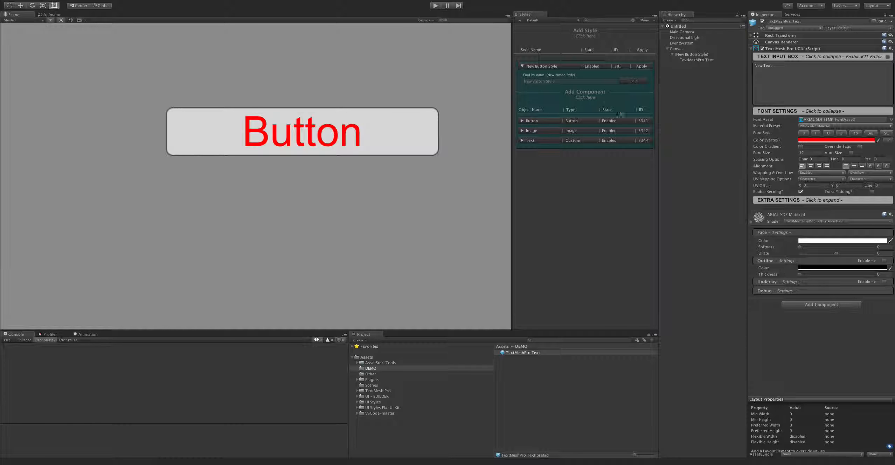
- Remove fontSize from the custom Text component's excluded properties and reapply New Button Style to the objects active in the scene
left_click(580, 141)
scroll(580, 271, "down", 4)
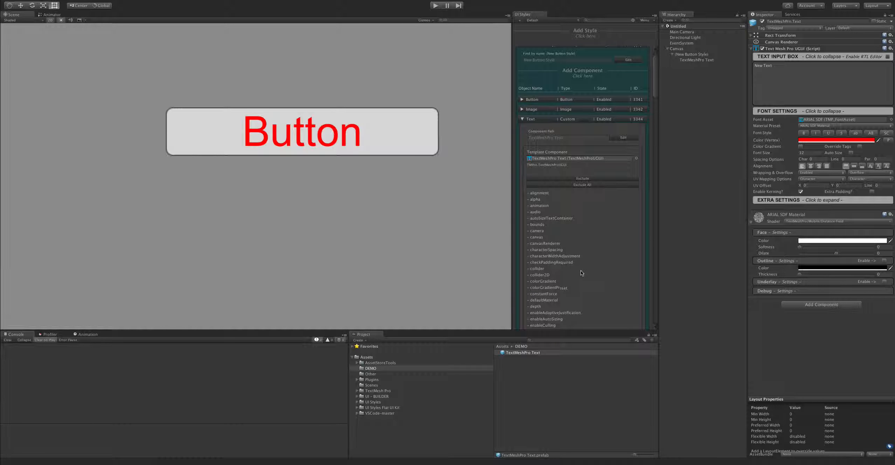
scroll(583, 271, "down", 5)
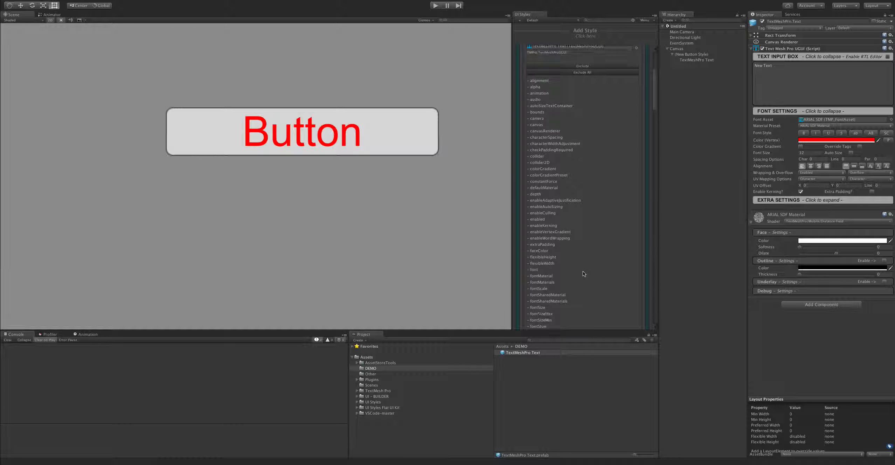
right_click(543, 312)
scroll(598, 293, "up", 8)
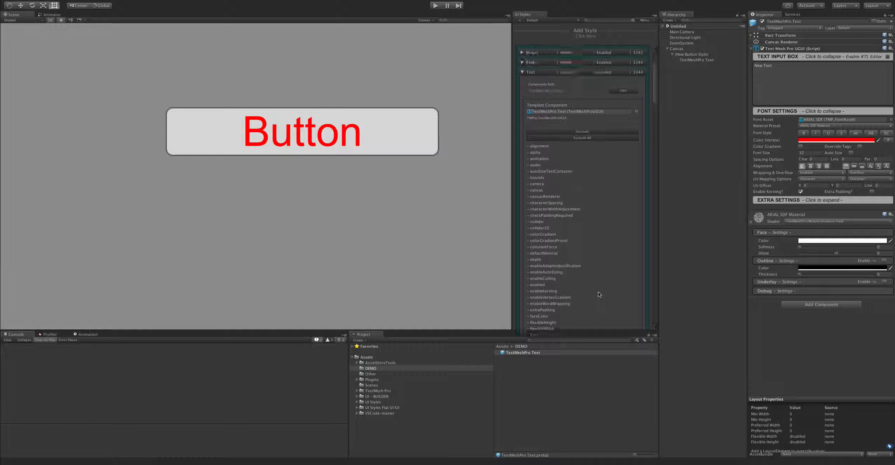
left_click(640, 65)
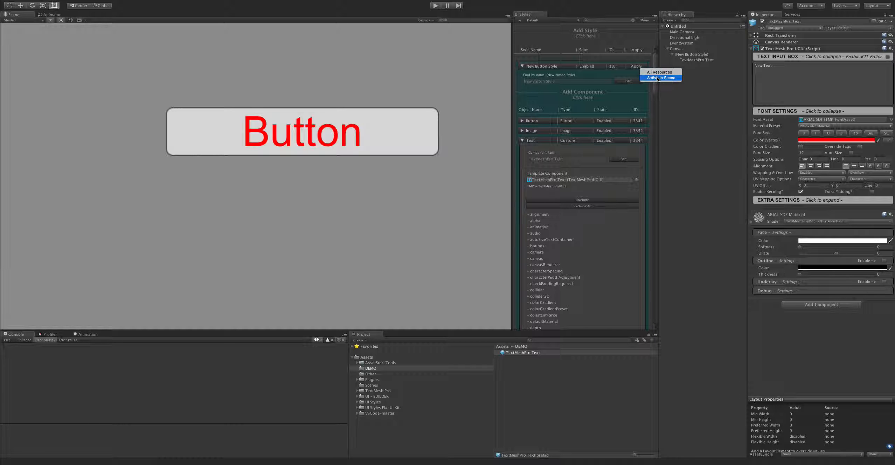
left_click(648, 80)
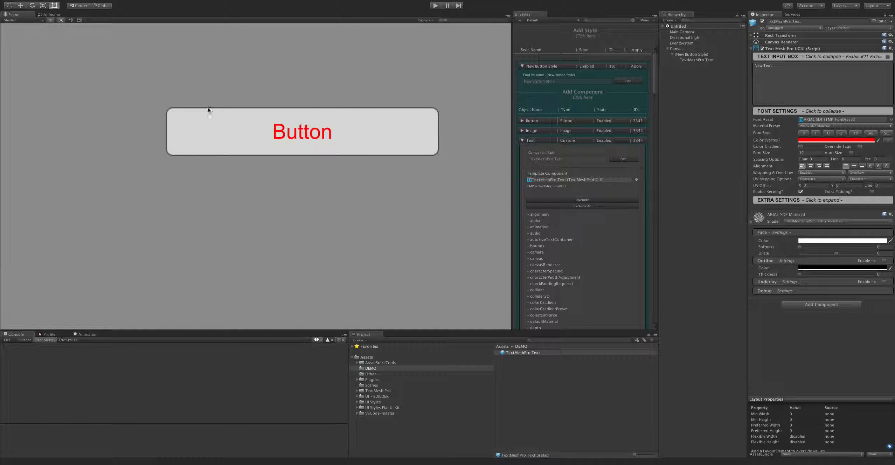
scroll(391, 146, "down", 5)
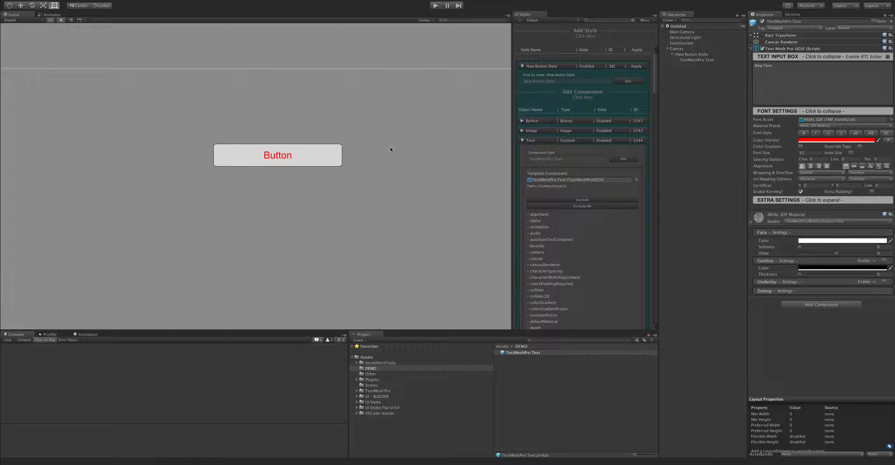
- Trace the custom Text component's template to its prefab in the project and inspect the prefab's Rect Transform
left_click(583, 141)
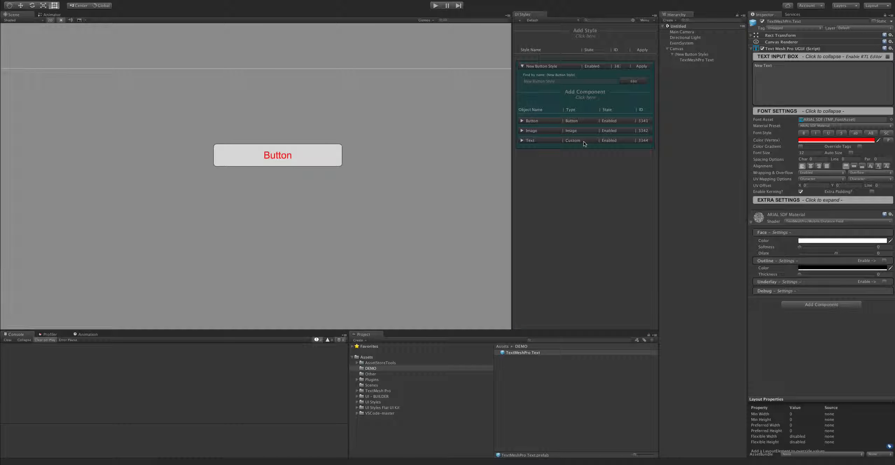
left_click(584, 141)
left_click(592, 180)
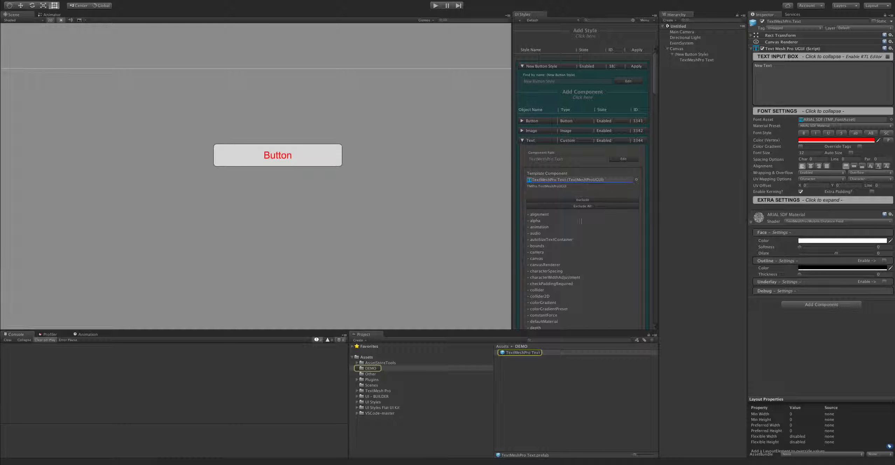
left_click(536, 355)
left_click(561, 386)
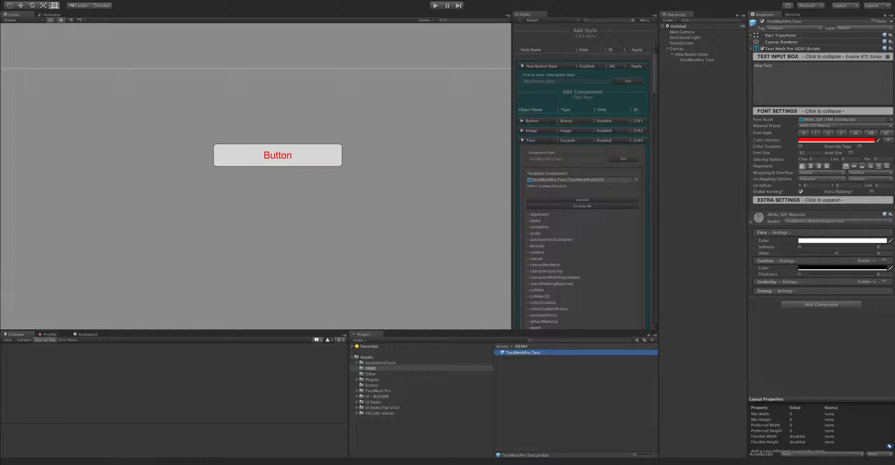
left_click(796, 36)
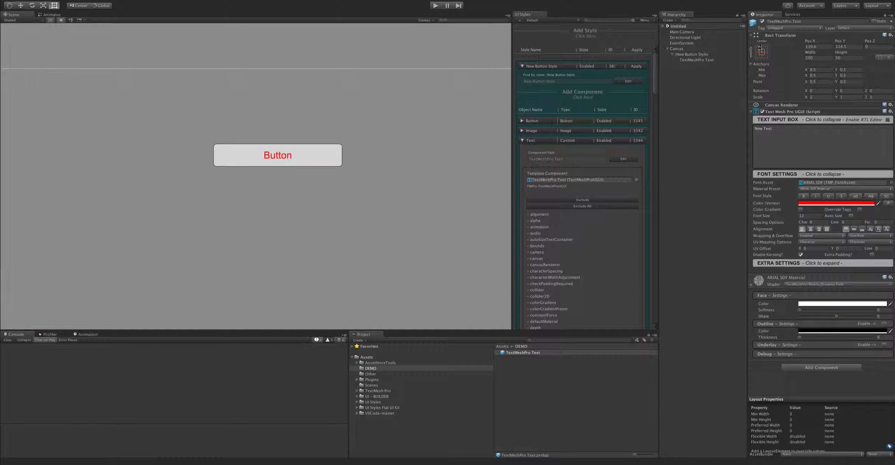
left_click(800, 36)
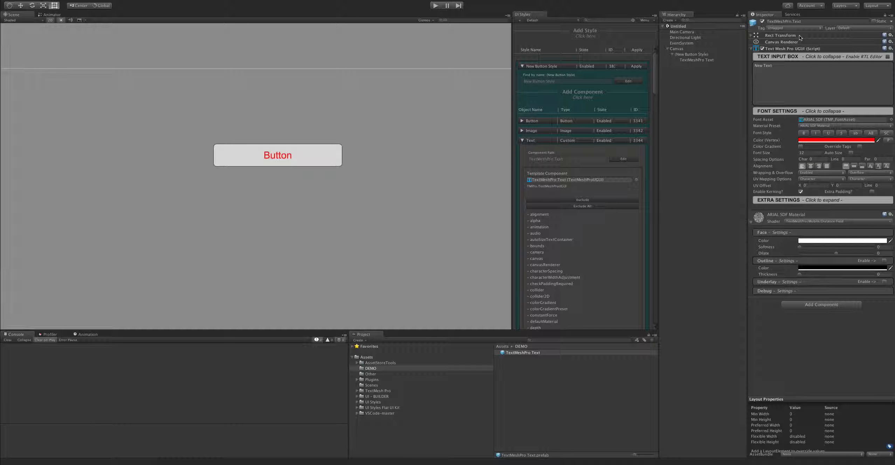
- Try to remove the Canvas Renderer component from the TextMeshPro Text prefab
right_click(800, 37)
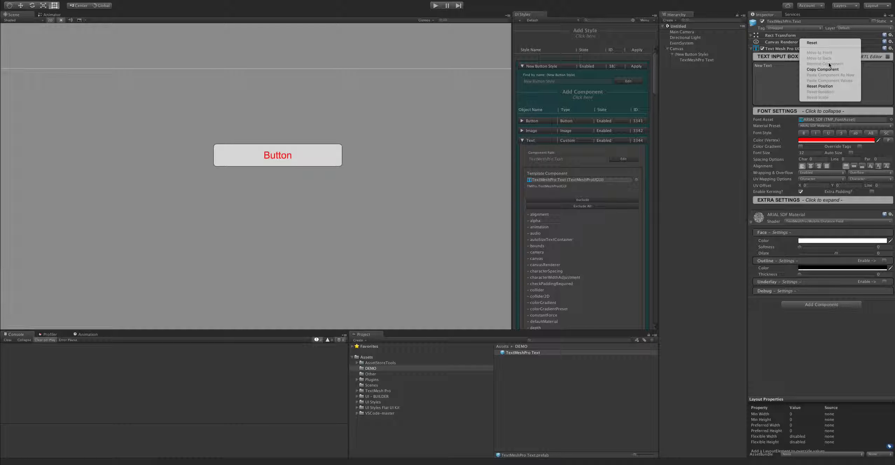
left_click(794, 36)
left_click(793, 35)
left_click(793, 35)
right_click(794, 48)
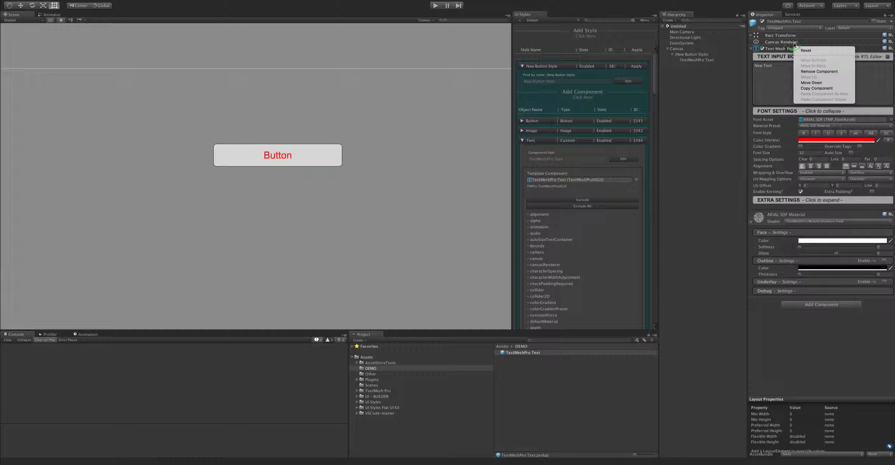
left_click(836, 72)
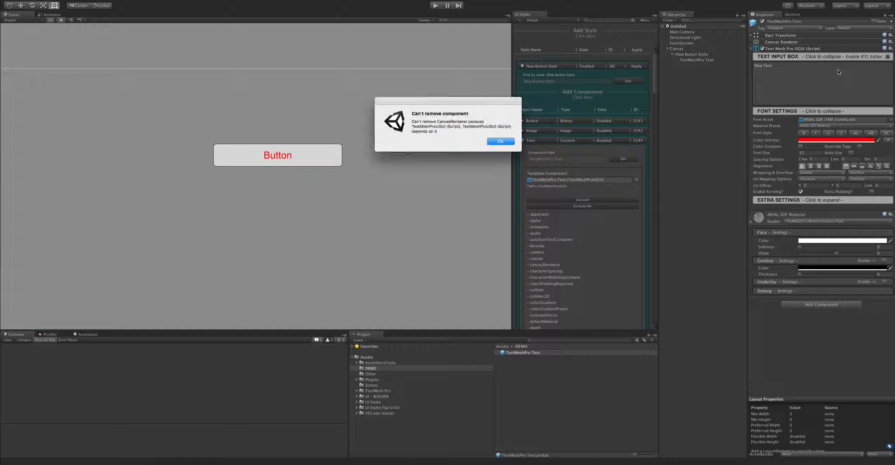
left_click(501, 142)
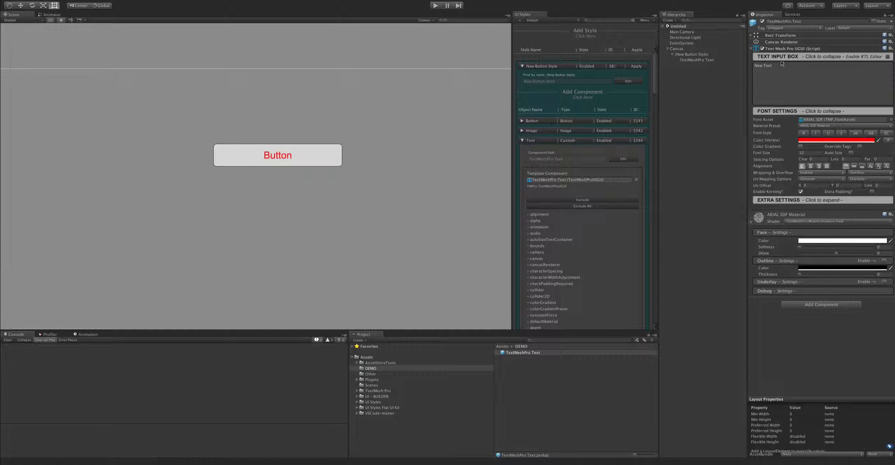
- Add a RectTransform component to New Button Style and assign TextMeshPro Text from the scene as its component path
left_click(561, 140)
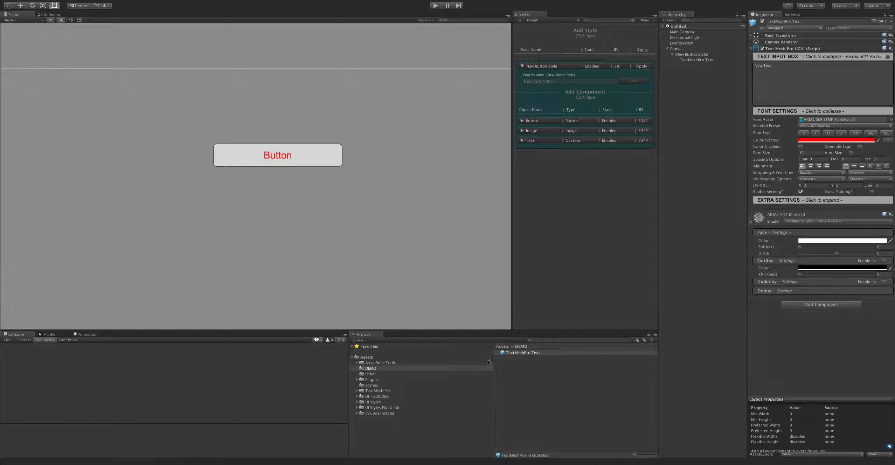
left_click(585, 95)
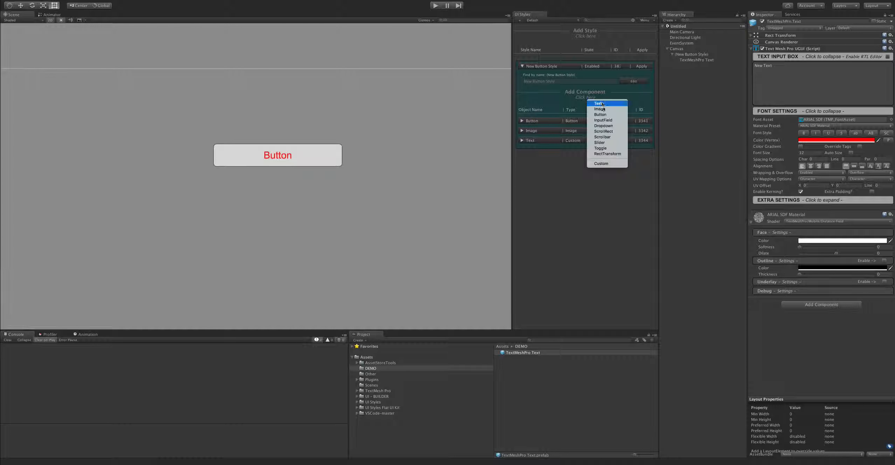
left_click(609, 151)
left_click(552, 151)
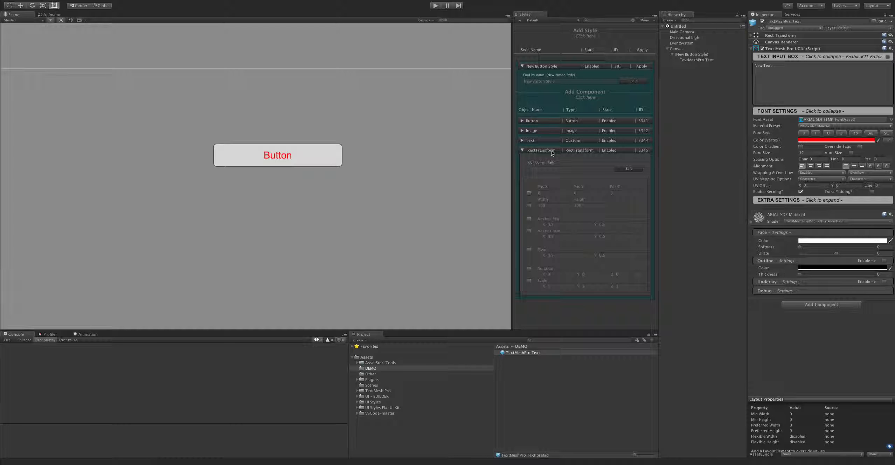
left_click_drag(715, 60, 568, 170)
- Set Left and Right to 10 on the scene's TextMeshPro Text and copy its Rect Transform values into the style's RectTransform component
left_click(711, 60)
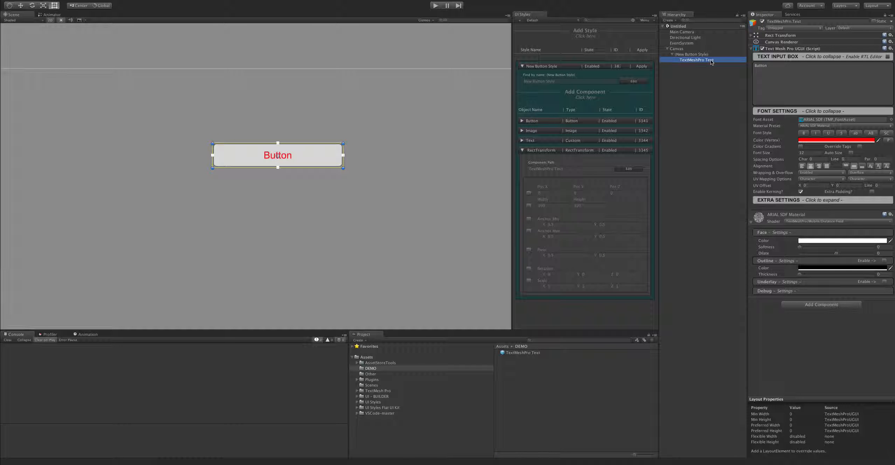
left_click(780, 36)
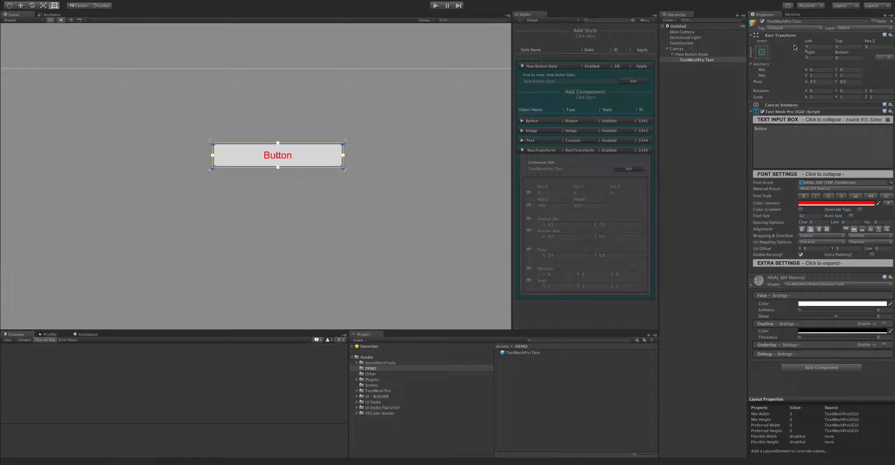
left_click(820, 46)
type("10")
left_click(820, 57)
type("10")
left_click(590, 211)
left_click(579, 153)
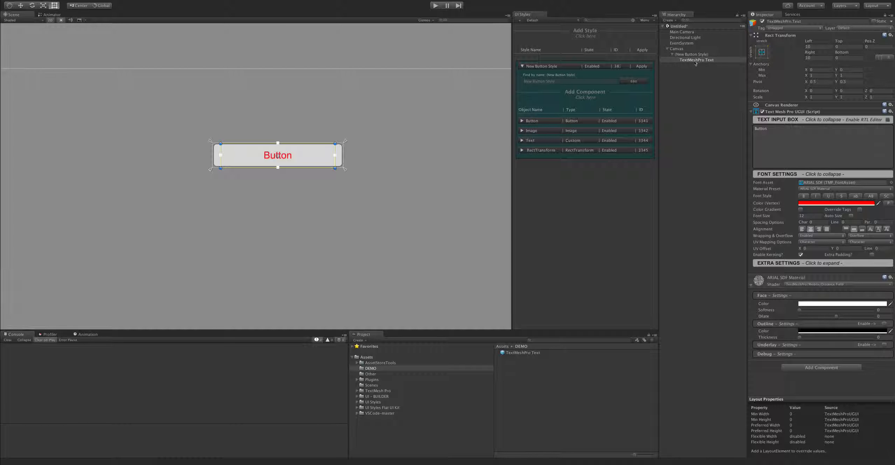
- Set Left and Right to 0 in the Rect Transform of the scene's TextMeshPro Text object
left_click(813, 46)
type("0")
left_click(823, 57)
type("0")
- Check the values stored in the style's RectTransform component and apply New Button Style to the scene objects
left_click(564, 153)
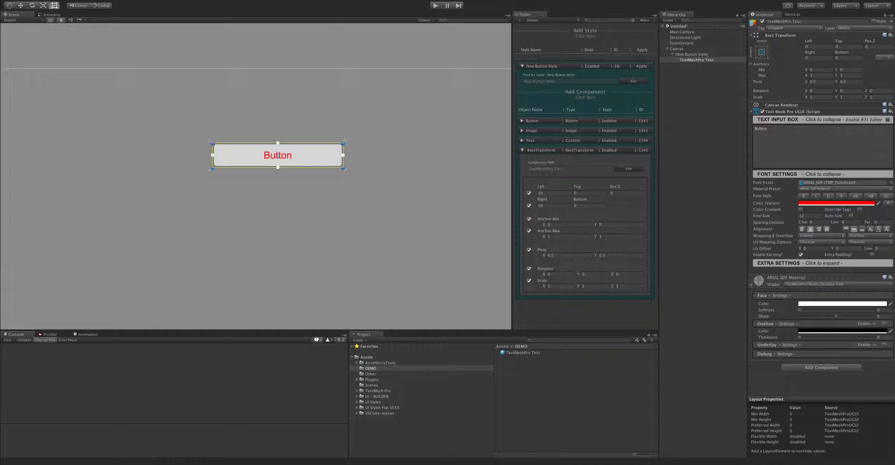
left_click(571, 153)
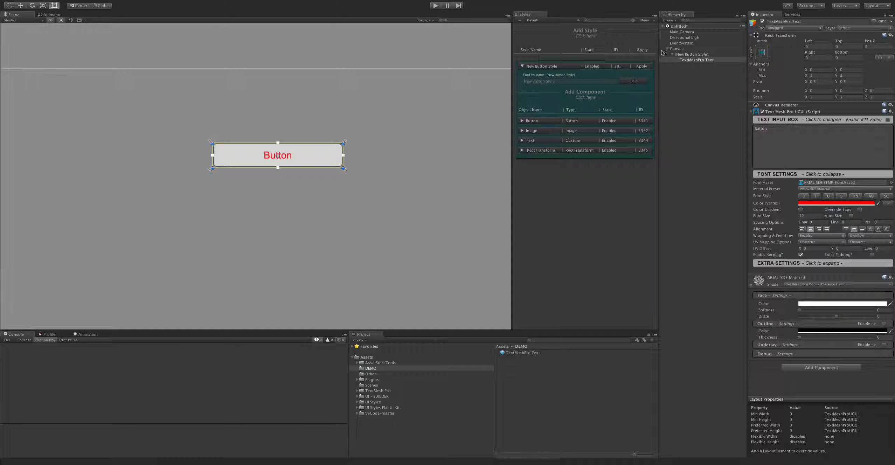
left_click(646, 67)
left_click(658, 77)
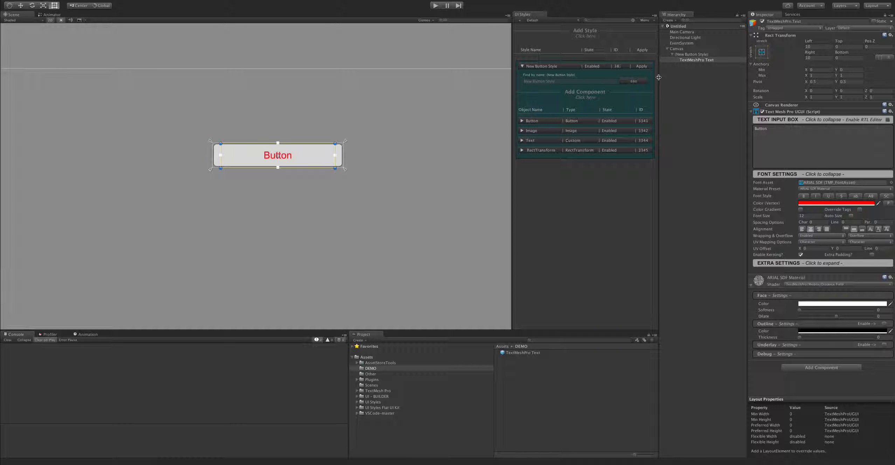